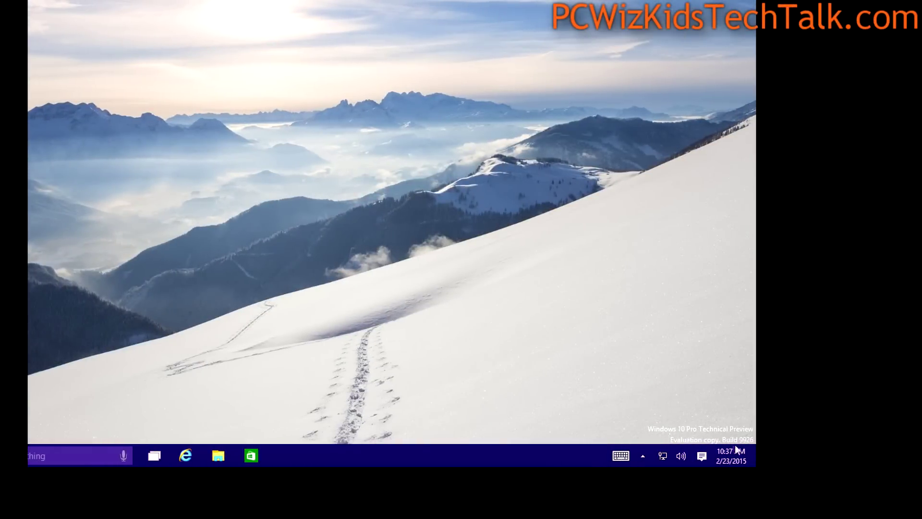
- Check today's calendar and clock, then turn Cortana on and allow its access
{"action": "left_click", "coordinate": [725, 454]}
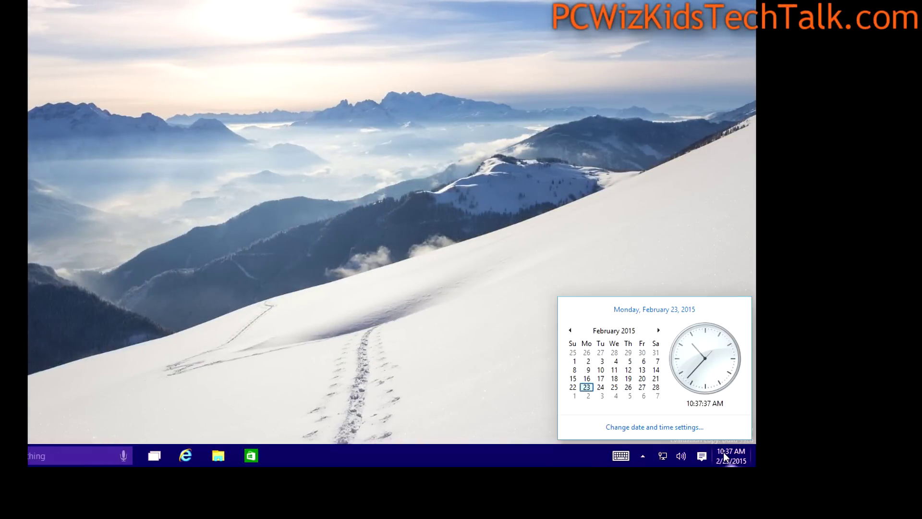
{"action": "left_click", "coordinate": [482, 361]}
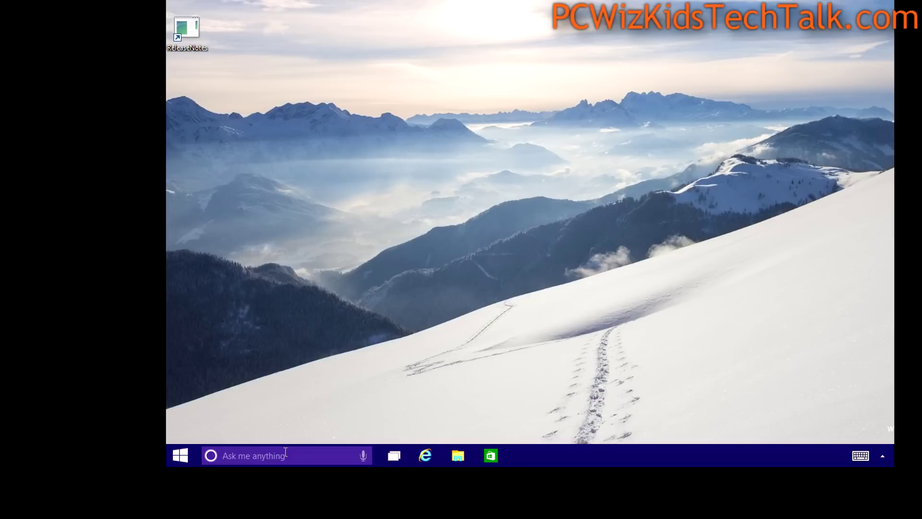
{"action": "left_click", "coordinate": [300, 457]}
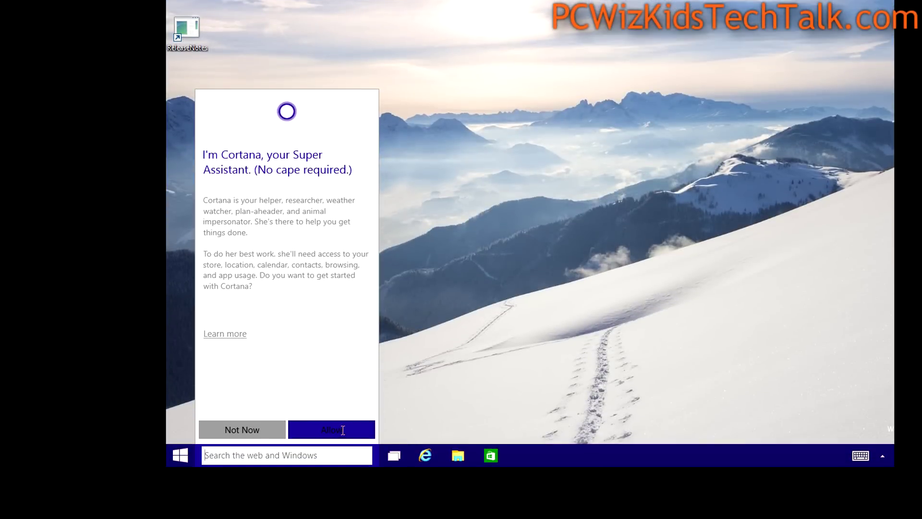
{"action": "left_click", "coordinate": [343, 430]}
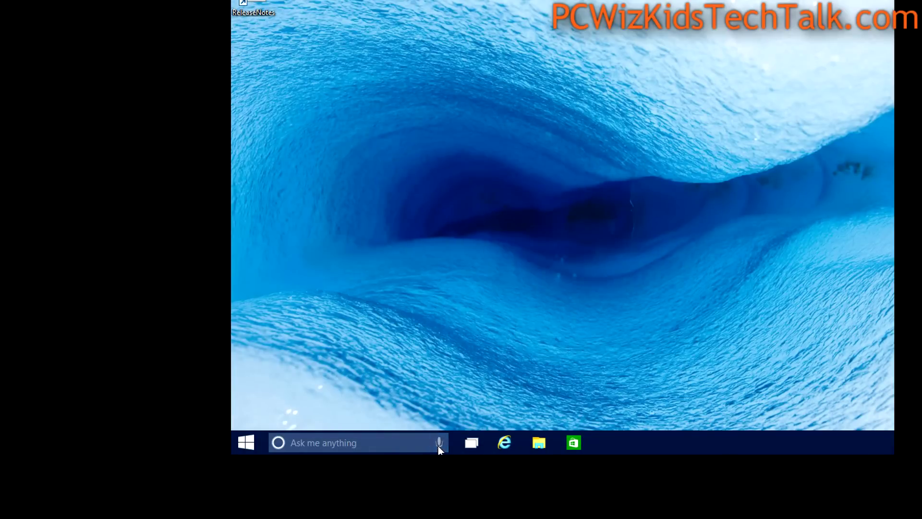
- Voice-search for PC WizKid YouTube videos and scroll through the Bing results
{"action": "left_click", "coordinate": [438, 444]}
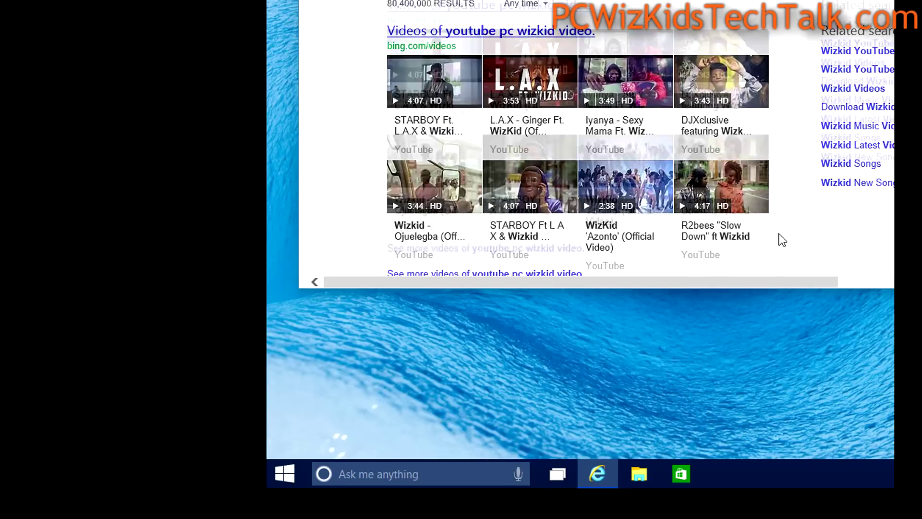
{"action": "scroll", "coordinate": [783, 239], "scroll_direction": "down", "scroll_amount": 3}
{"action": "scroll", "coordinate": [782, 240], "scroll_direction": "down", "scroll_amount": 2}
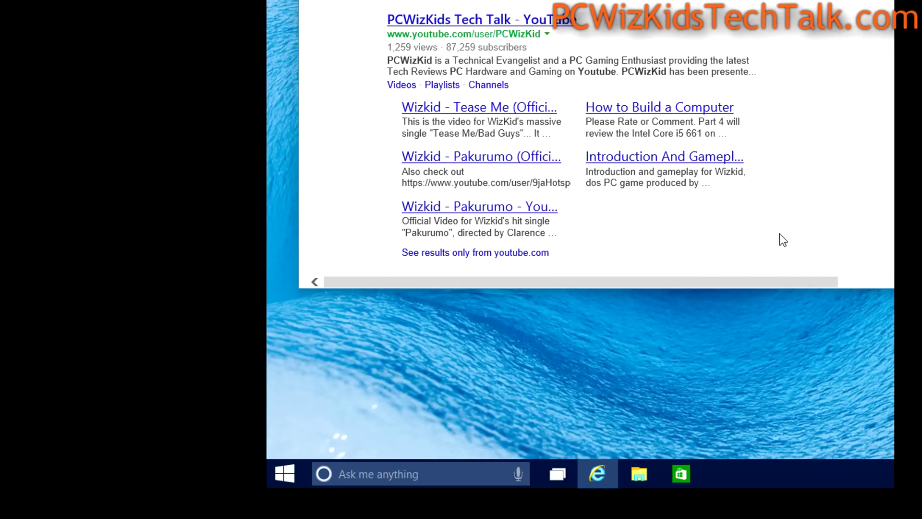
{"action": "scroll", "coordinate": [793, 226], "scroll_direction": "up", "scroll_amount": 2}
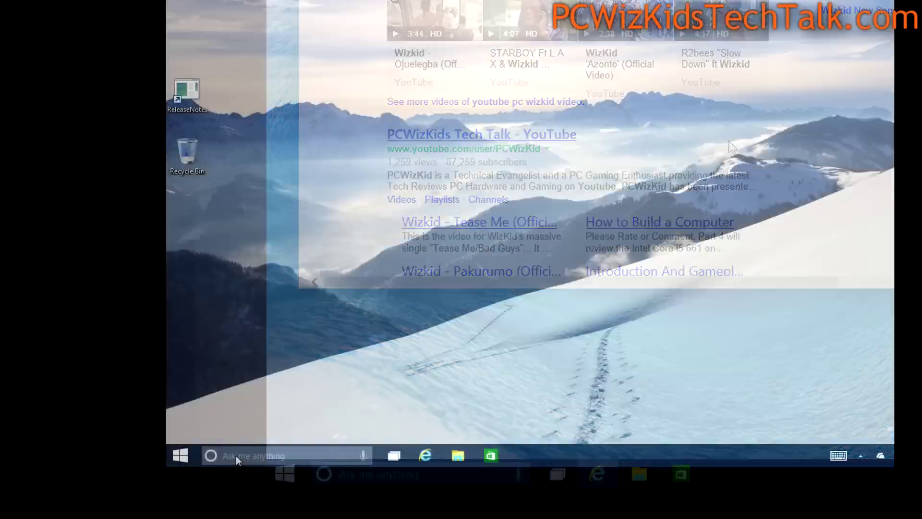
{"action": "left_click", "coordinate": [225, 454]}
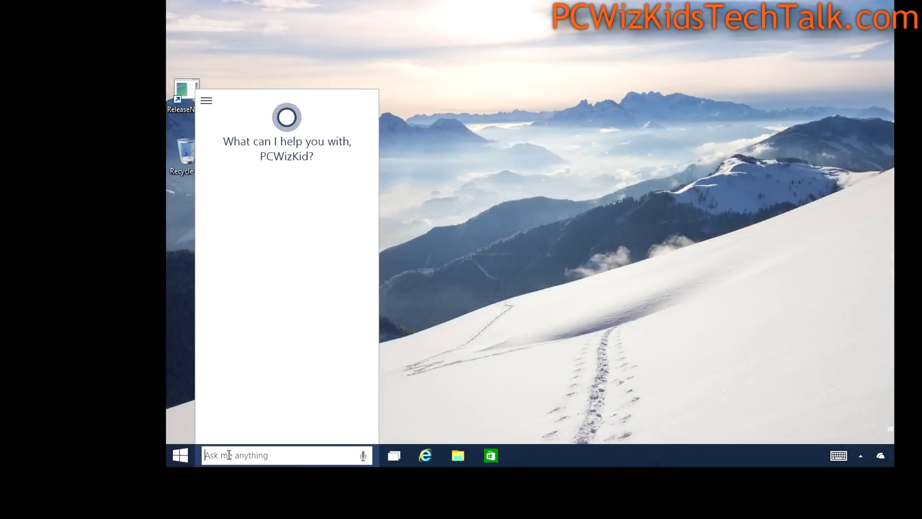
- Search 'windows update' in Cortana and open the Check for updates setting
{"action": "type", "text": "windows up"}
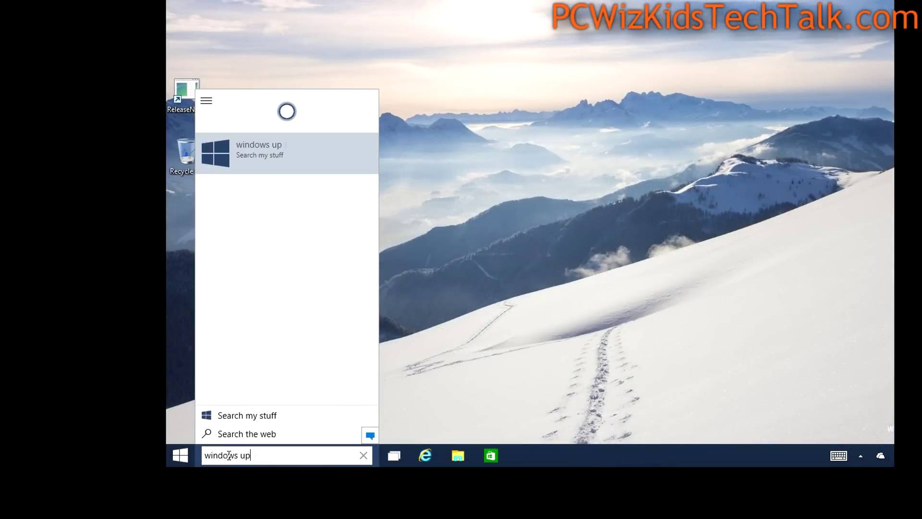
{"action": "type", "text": "date"}
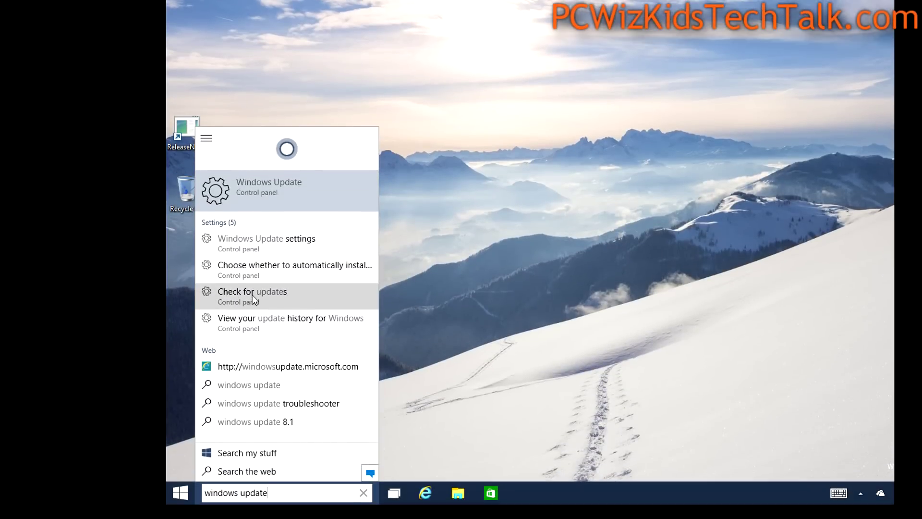
{"action": "left_click", "coordinate": [253, 295]}
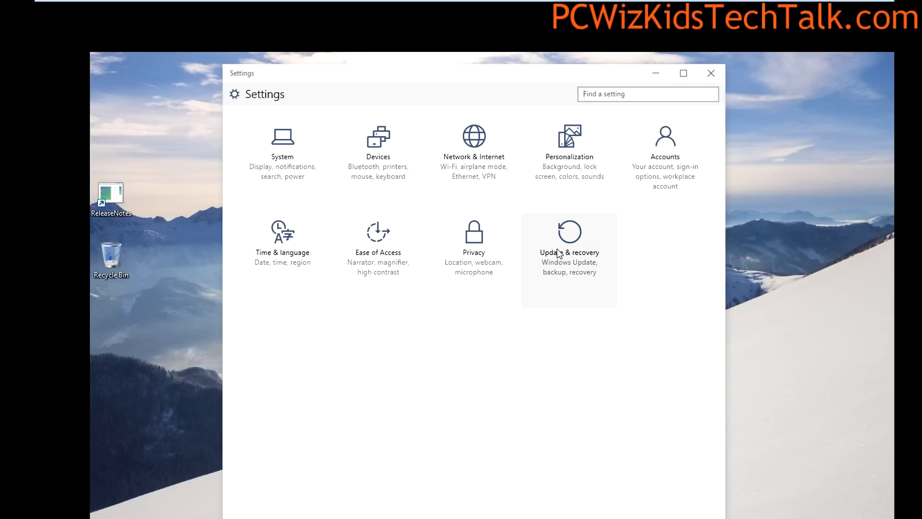
- Check for updates under Update & recovery and look over the Advanced options
{"action": "left_click", "coordinate": [560, 251]}
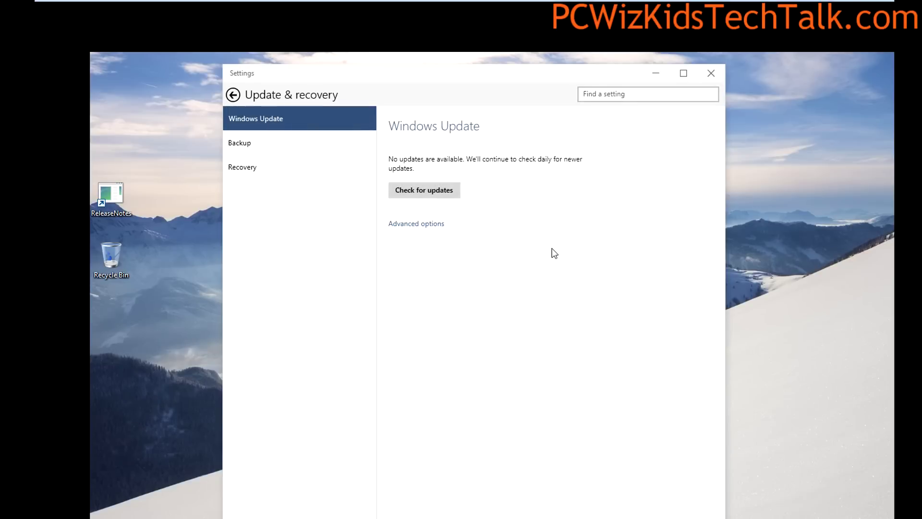
{"action": "left_click", "coordinate": [420, 192]}
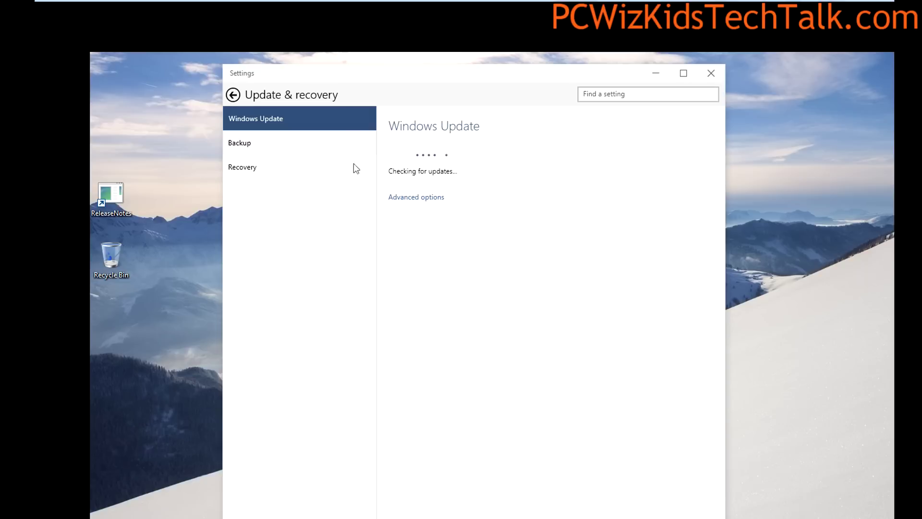
{"action": "left_click", "coordinate": [428, 197]}
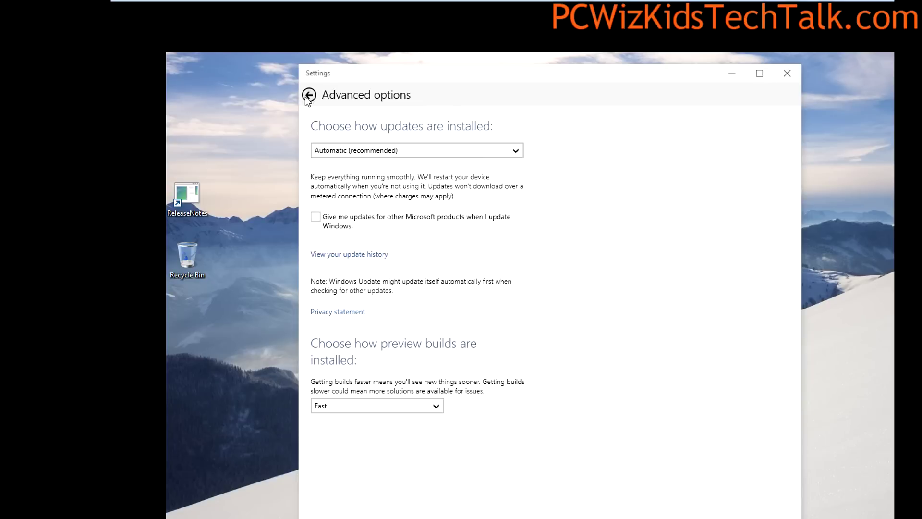
{"action": "left_click", "coordinate": [308, 96]}
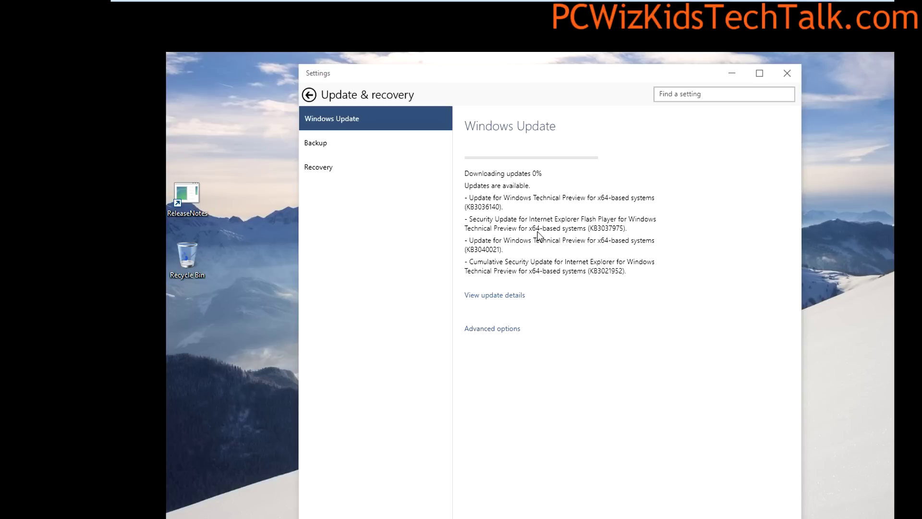
- Review the details of the four updates now downloading
{"action": "left_click", "coordinate": [513, 296]}
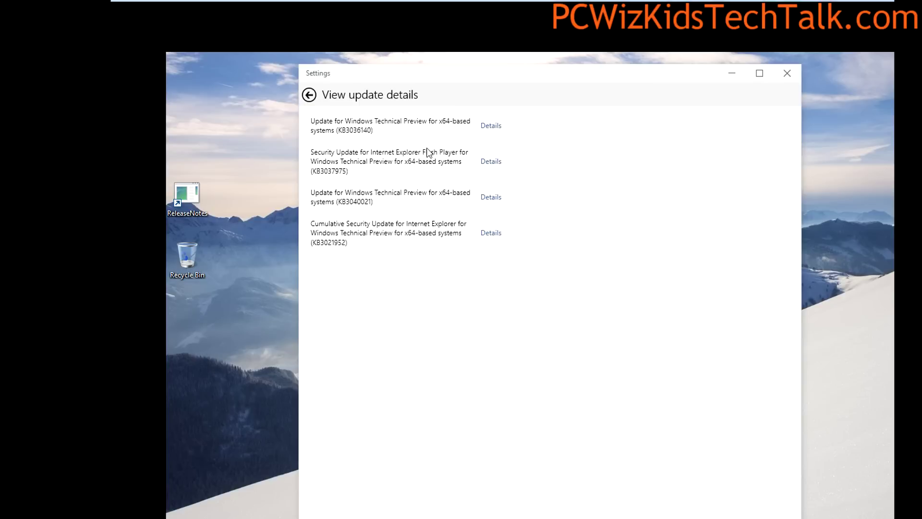
{"action": "mouse_move", "coordinate": [434, 235]}
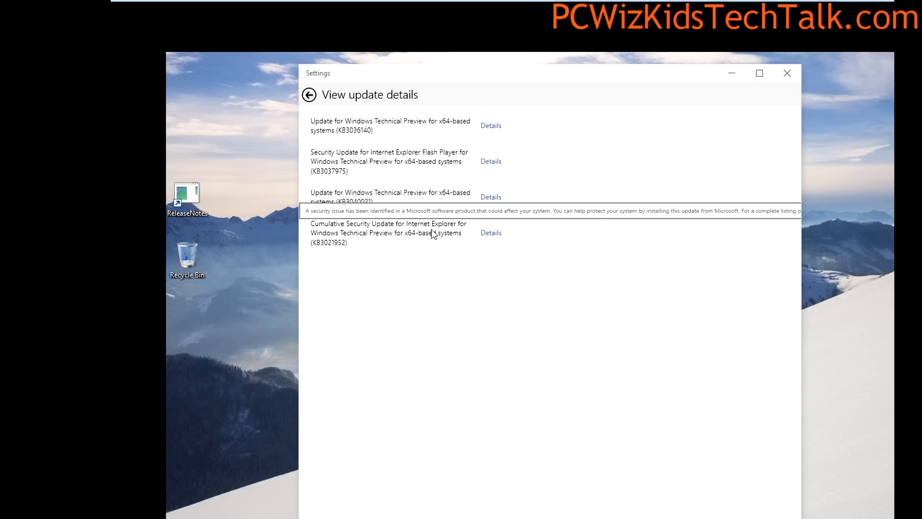
{"action": "left_click", "coordinate": [310, 96]}
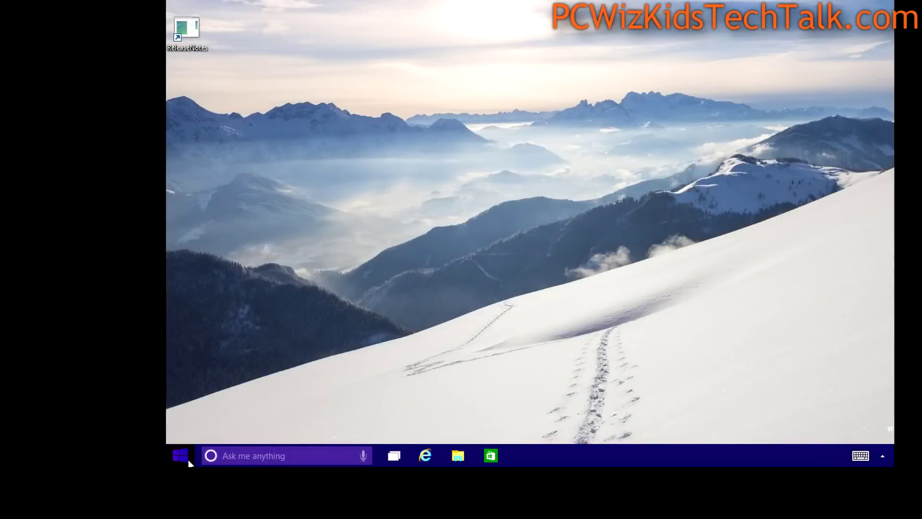
{"action": "left_click", "coordinate": [185, 457]}
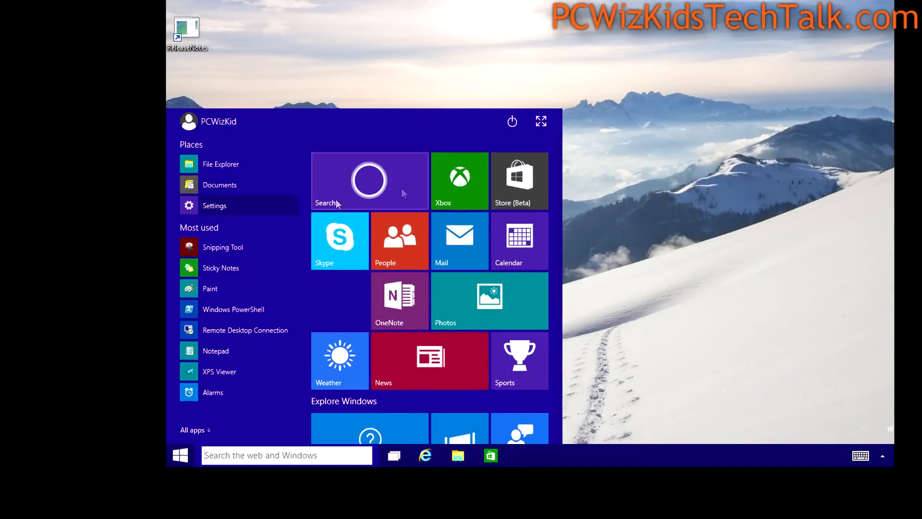
{"action": "scroll", "coordinate": [555, 175], "scroll_direction": "down", "scroll_amount": 5}
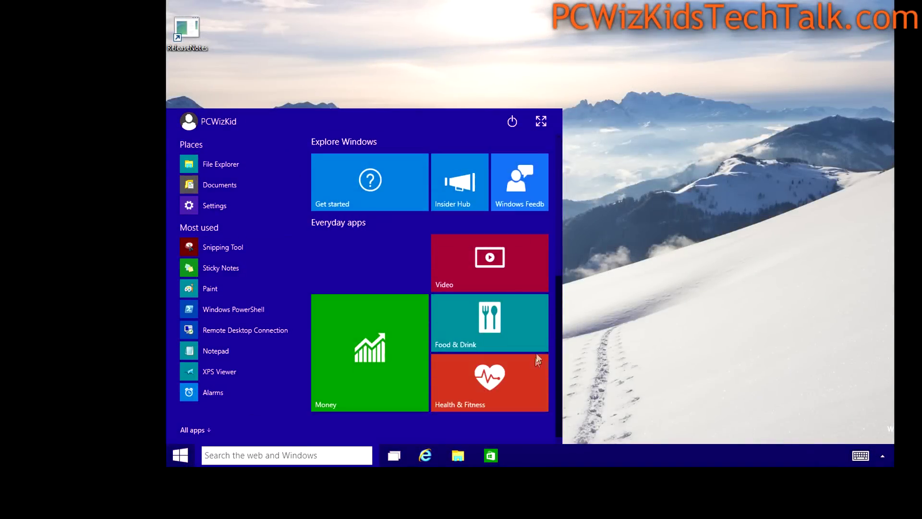
{"action": "scroll", "coordinate": [550, 126], "scroll_direction": "up", "scroll_amount": 5}
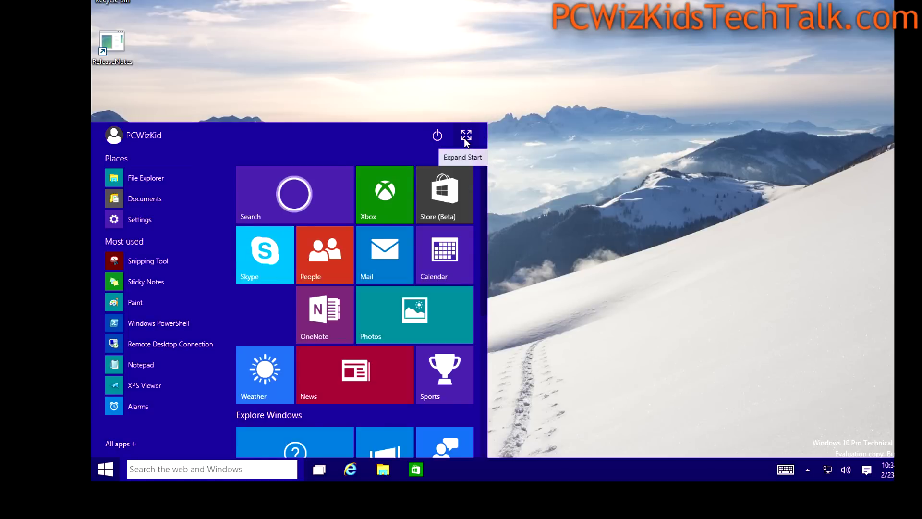
{"action": "left_click", "coordinate": [464, 137]}
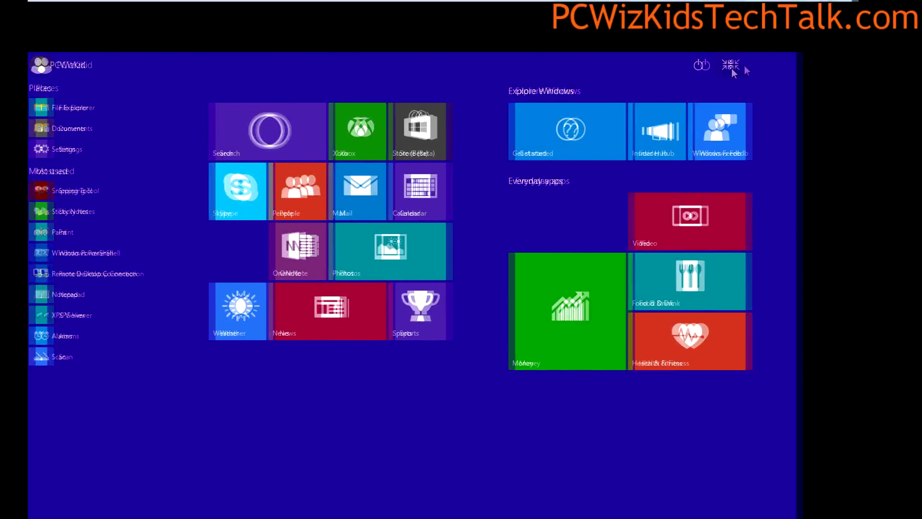
{"action": "left_click", "coordinate": [817, 65]}
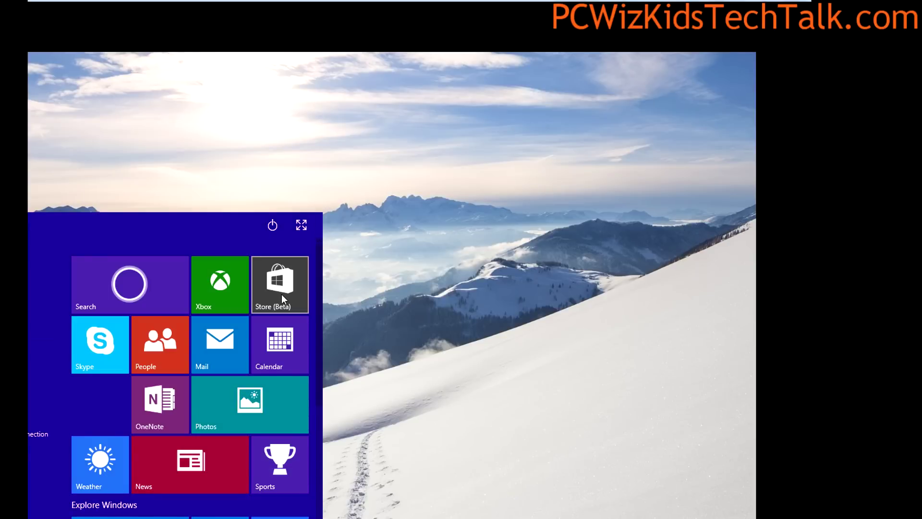
{"action": "right_click", "coordinate": [270, 358]}
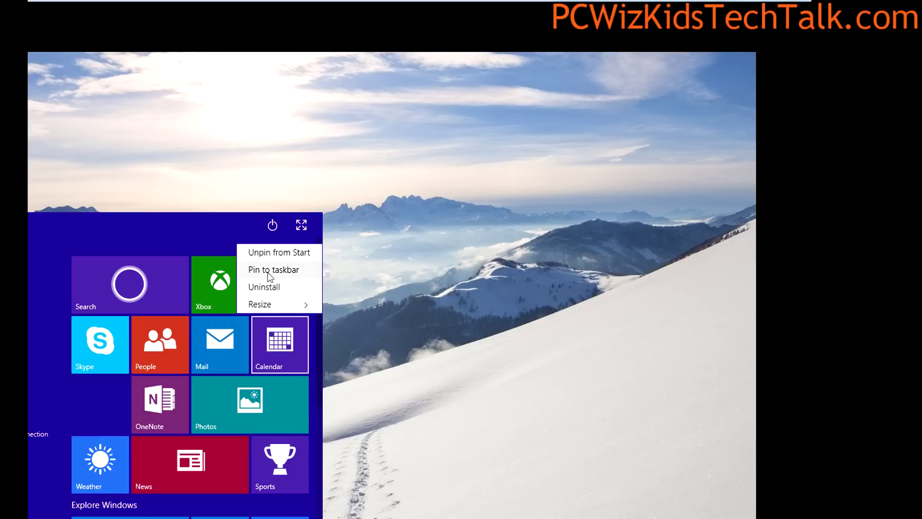
{"action": "mouse_move", "coordinate": [263, 302]}
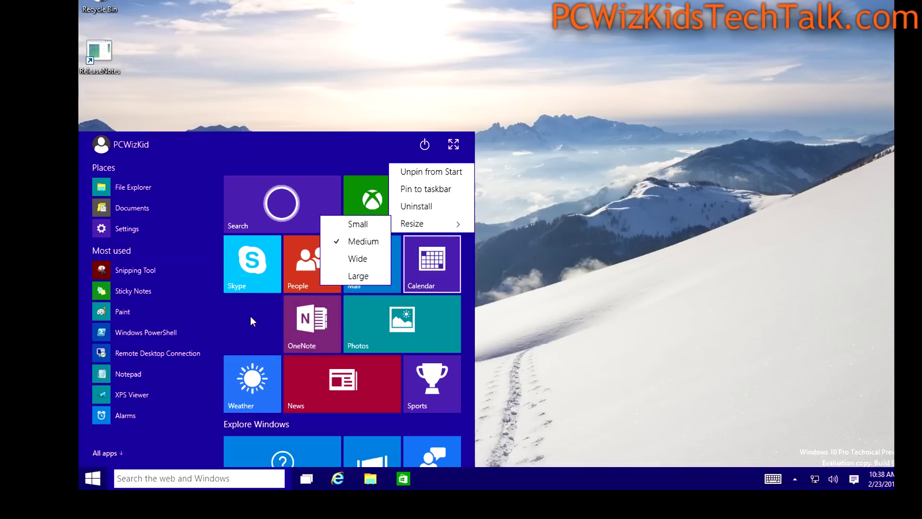
{"action": "left_click", "coordinate": [134, 372]}
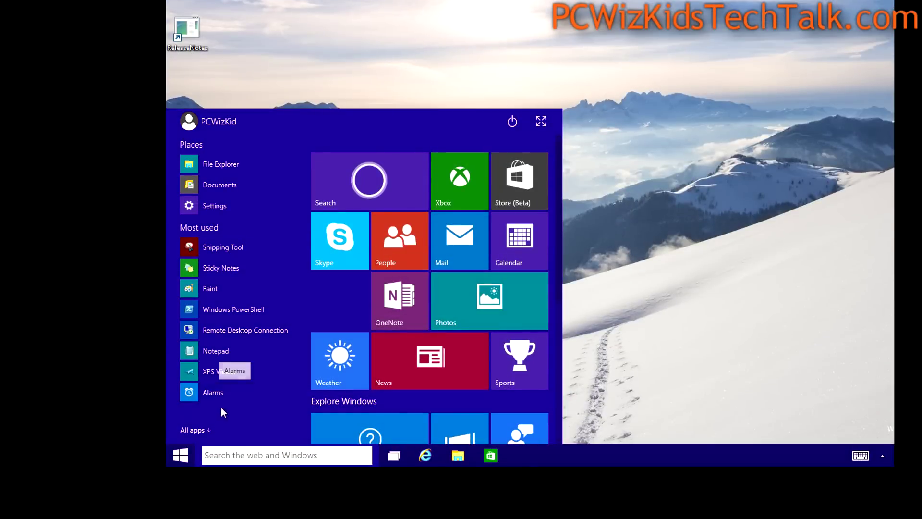
{"action": "left_click", "coordinate": [200, 426]}
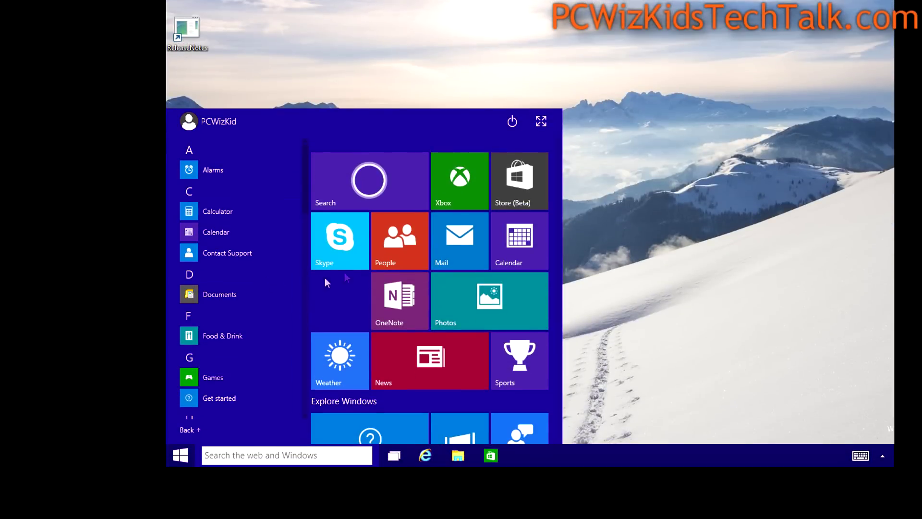
{"action": "key", "text": "Escape"}
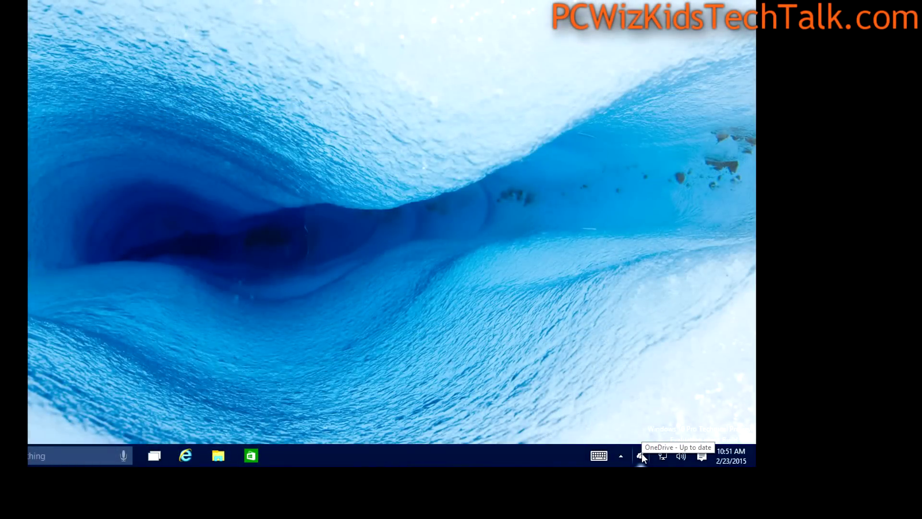
- Open the OneDrive folder, browse the empty 'windows 8 drivers' subfolder, then close Explorer
{"action": "left_click", "coordinate": [642, 453]}
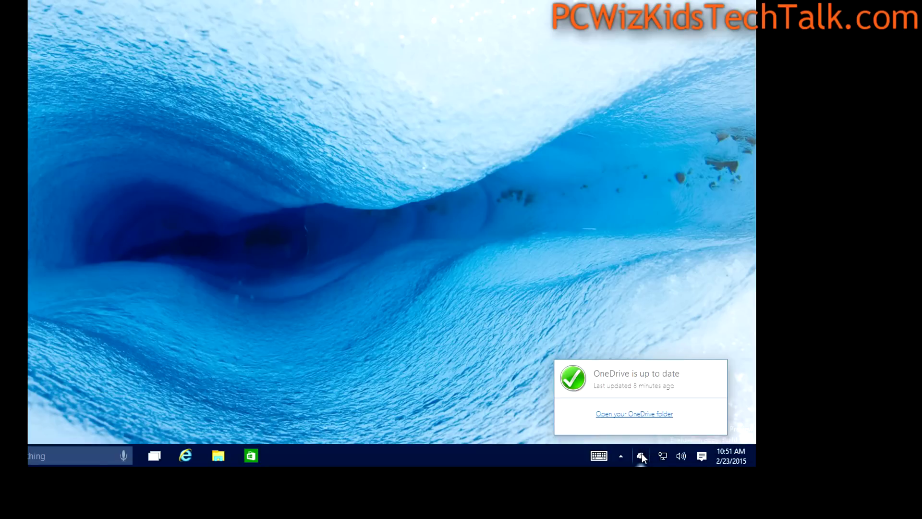
{"action": "left_click", "coordinate": [625, 416]}
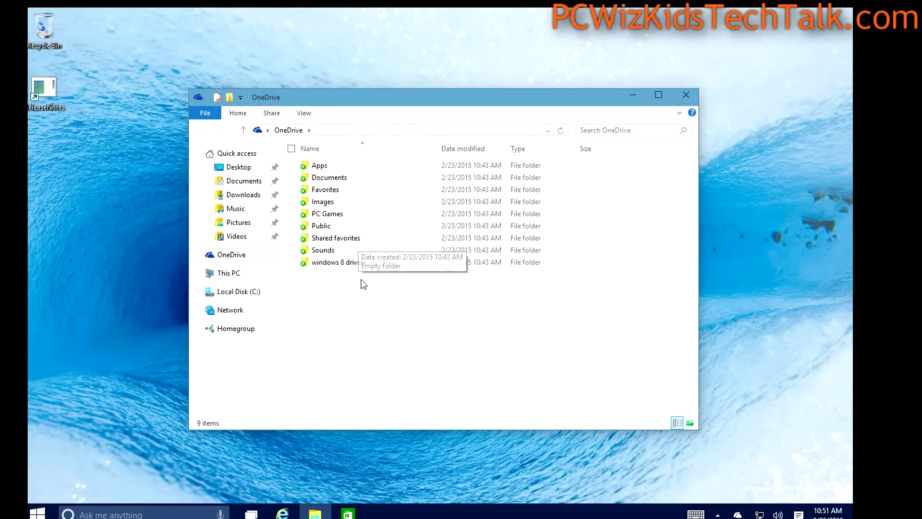
{"action": "double_click", "coordinate": [346, 263]}
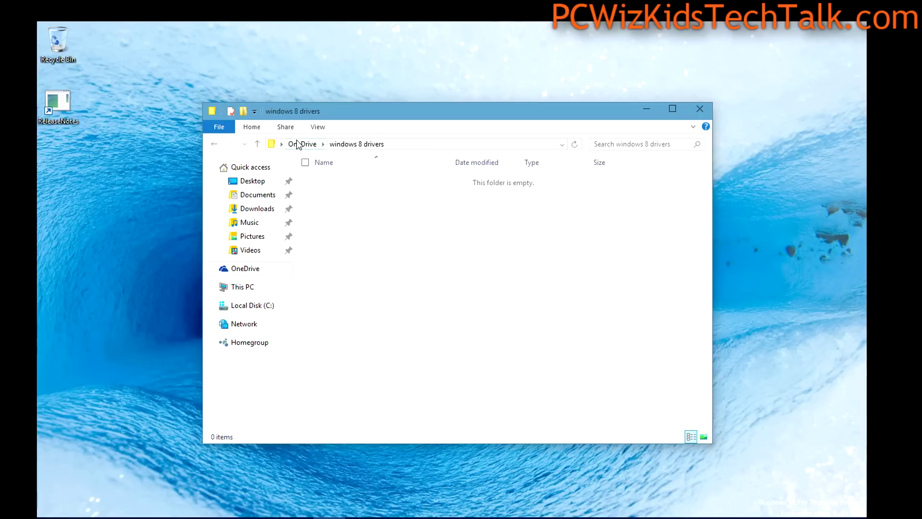
{"action": "left_click", "coordinate": [288, 130]}
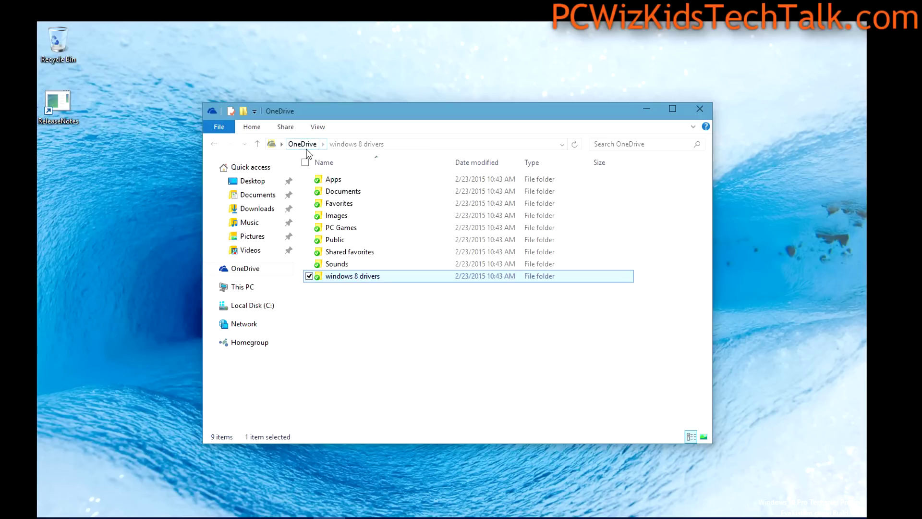
{"action": "left_click", "coordinate": [376, 302]}
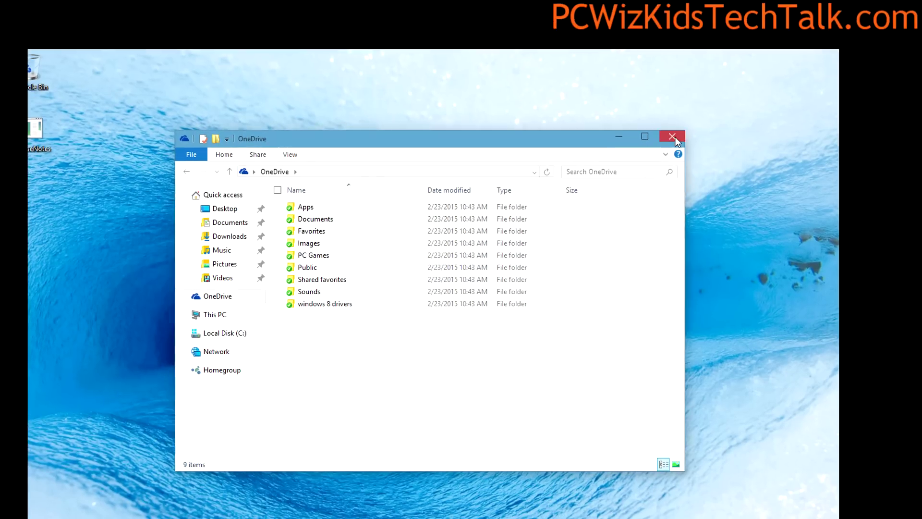
{"action": "left_click", "coordinate": [673, 137]}
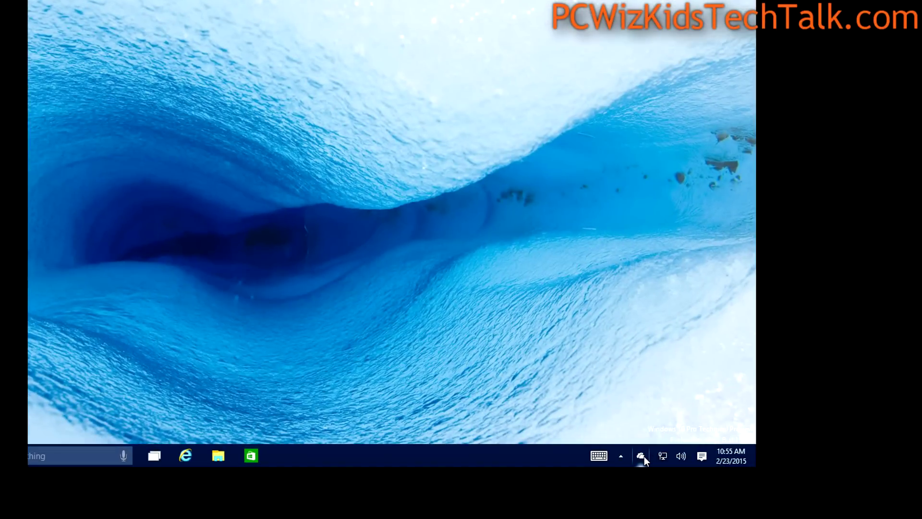
- View the OneDrive storage page showing 15 GB total and its free referral-storage offer
{"action": "right_click", "coordinate": [644, 457]}
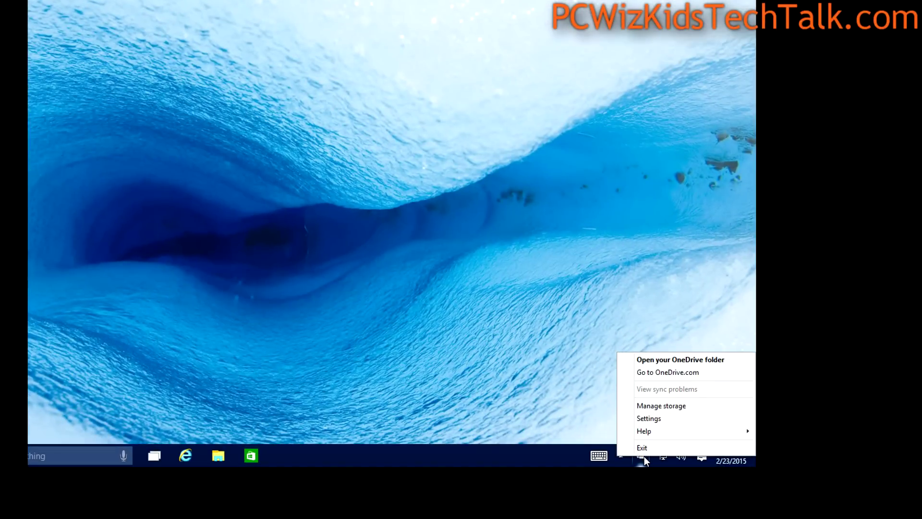
{"action": "left_click", "coordinate": [662, 406]}
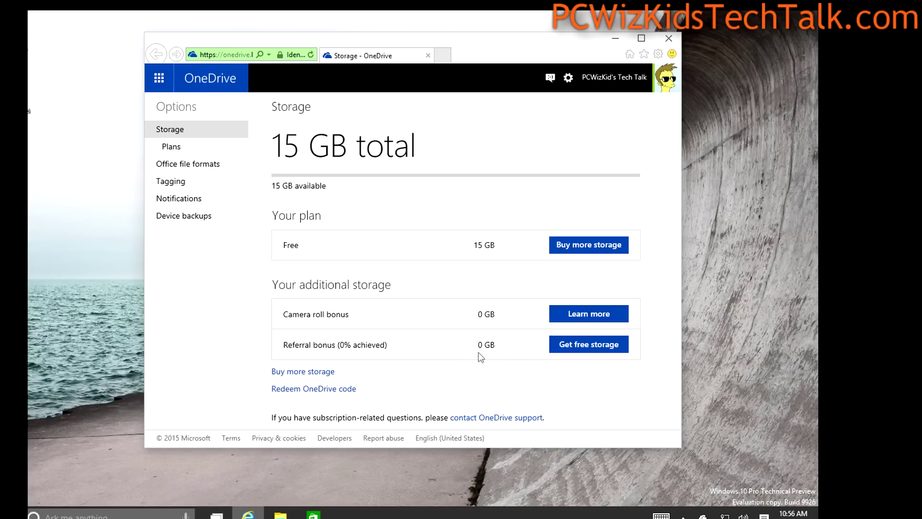
{"action": "left_click", "coordinate": [578, 350]}
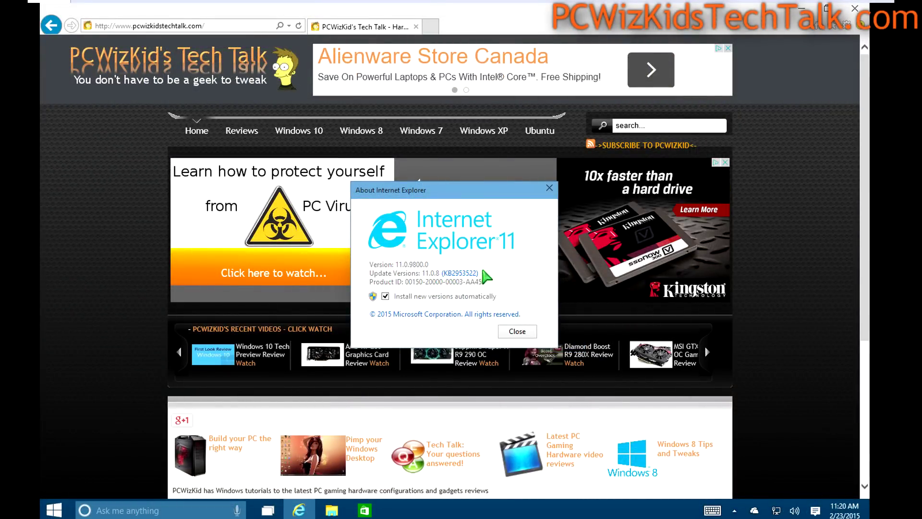
- Close the IE About box and play the AMD R9 285 review from 0:35
{"action": "left_click", "coordinate": [513, 332]}
{"action": "mouse_move", "coordinate": [430, 212]}
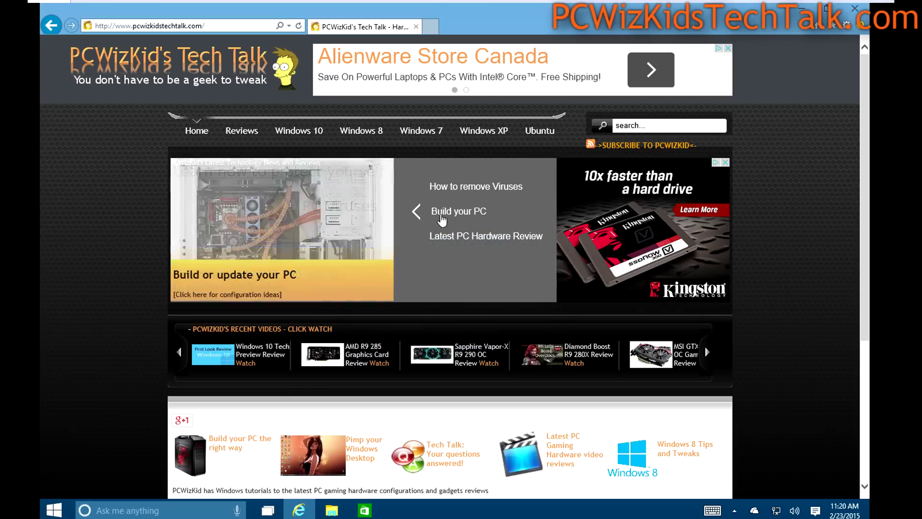
{"action": "mouse_move", "coordinate": [435, 133]}
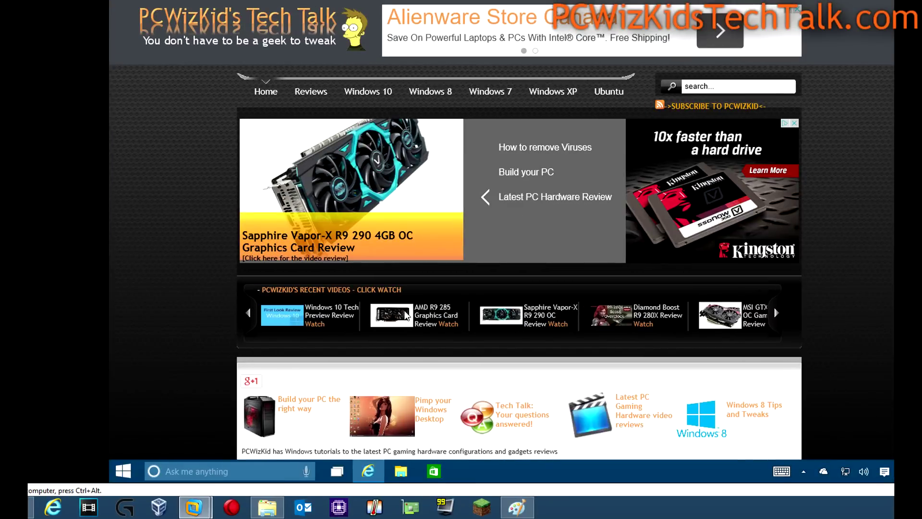
{"action": "left_click", "coordinate": [448, 324]}
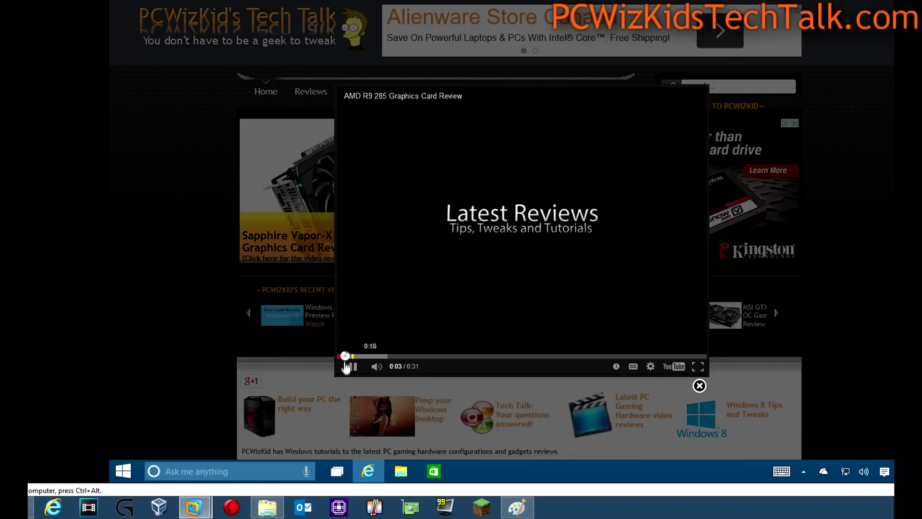
{"action": "left_click", "coordinate": [376, 356]}
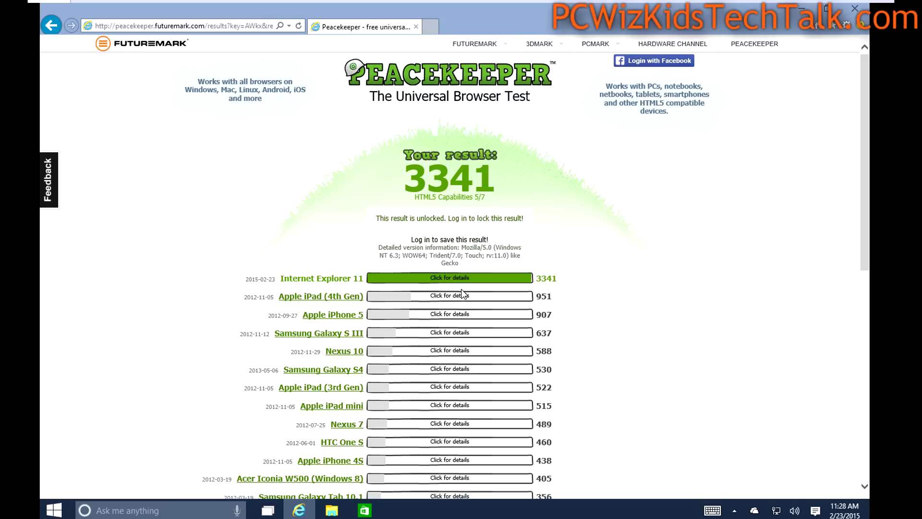
- Scroll through the detailed Peacekeeper breakdown of Internet Explorer 11's 3341-point result
{"action": "scroll", "coordinate": [450, 299], "scroll_direction": "down", "scroll_amount": 2}
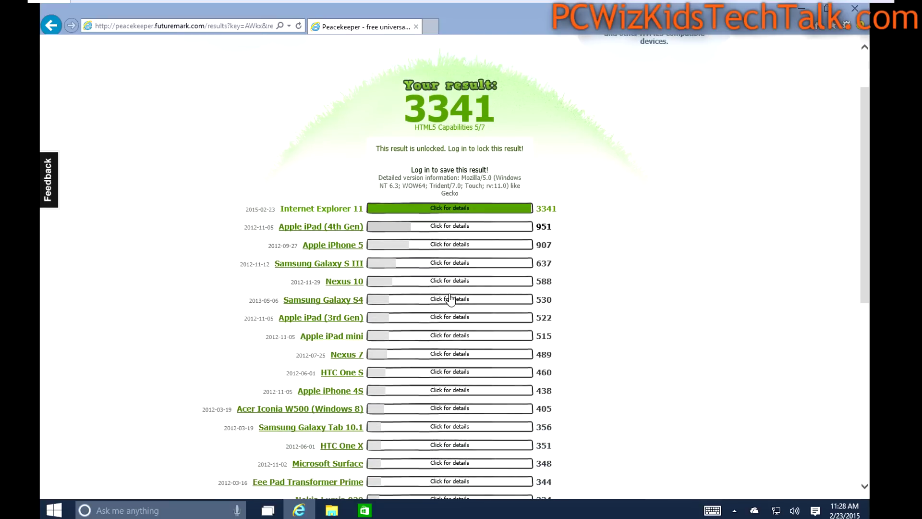
{"action": "scroll", "coordinate": [450, 298], "scroll_direction": "down", "scroll_amount": 2}
{"action": "scroll", "coordinate": [449, 294], "scroll_direction": "up", "scroll_amount": 4}
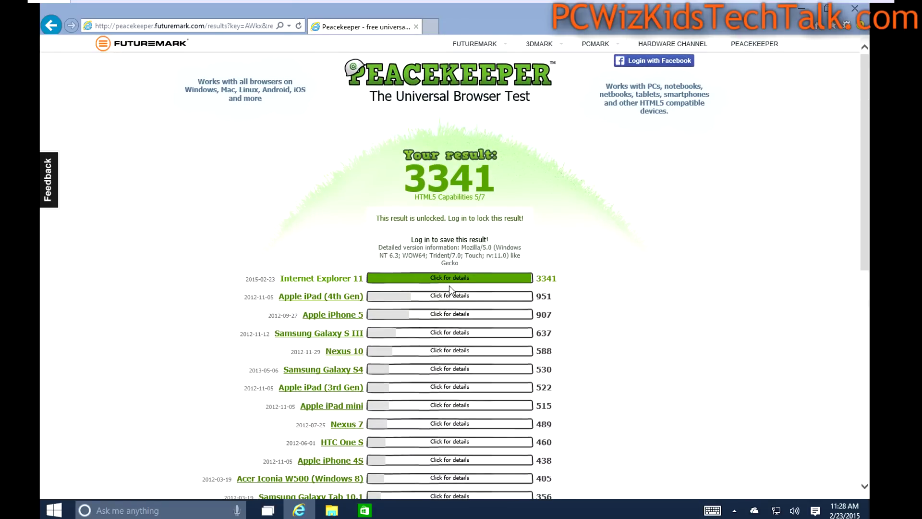
{"action": "left_click", "coordinate": [448, 282]}
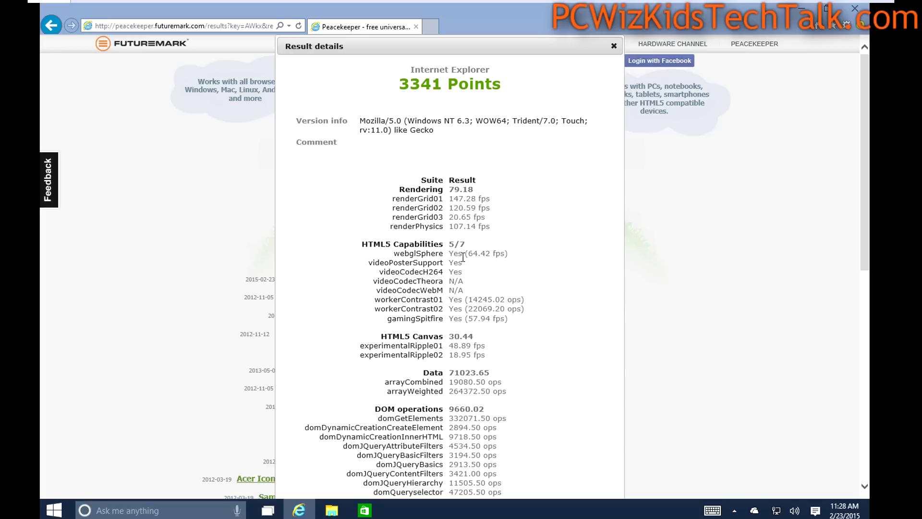
{"action": "scroll", "coordinate": [463, 258], "scroll_direction": "down", "scroll_amount": 2}
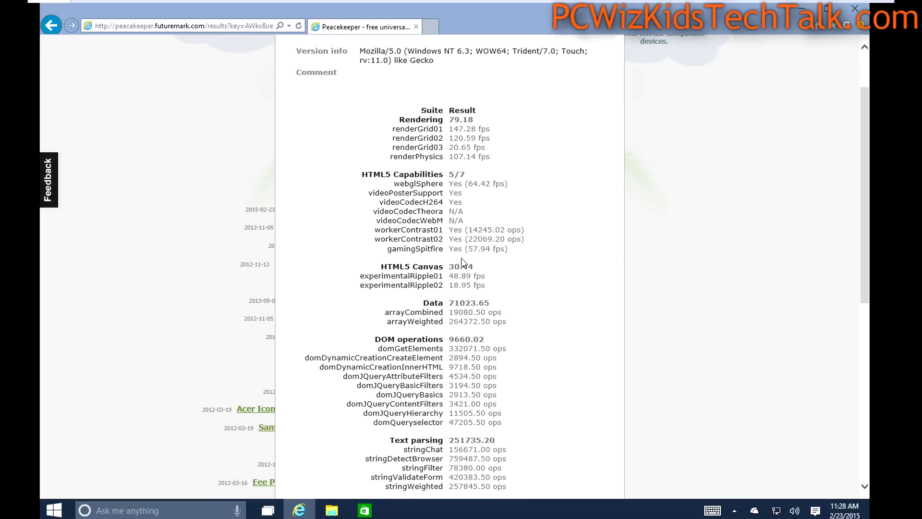
{"action": "scroll", "coordinate": [463, 258], "scroll_direction": "down", "scroll_amount": 3}
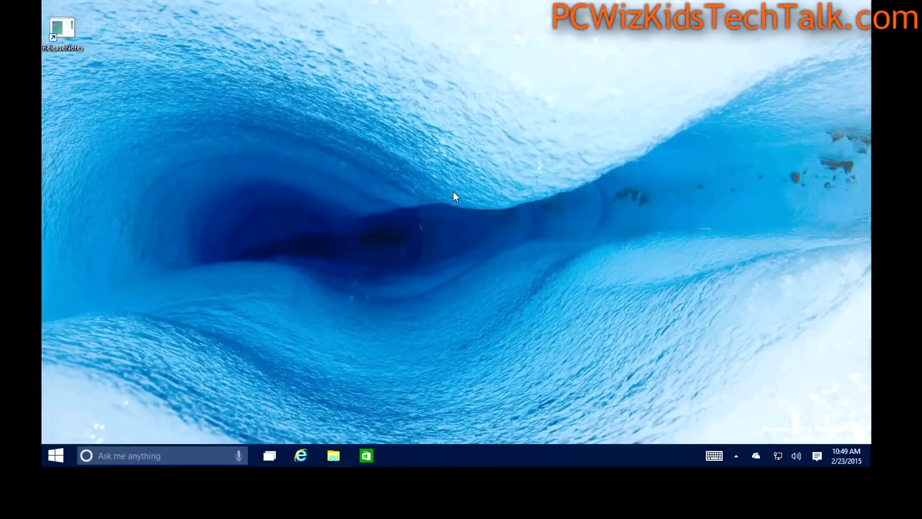
- Set the desktop background to only the second Technical Preview picture via Personalize
{"action": "right_click", "coordinate": [399, 221]}
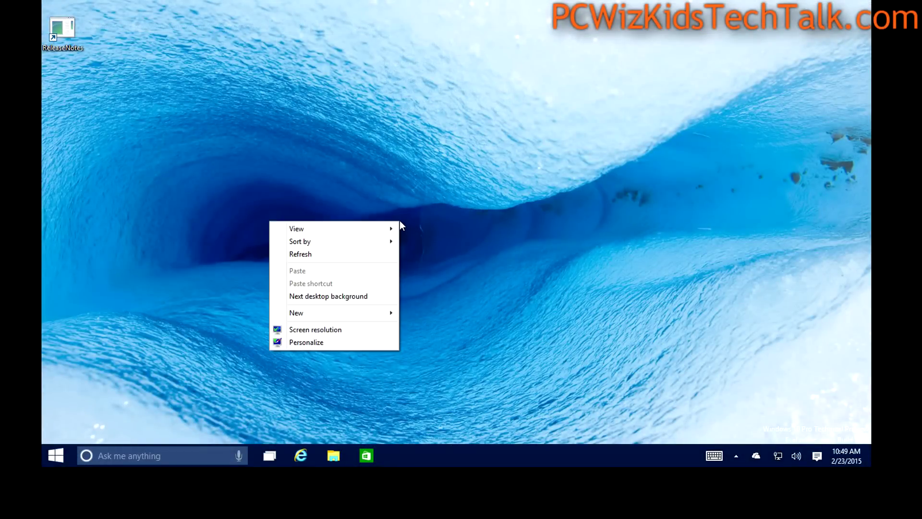
{"action": "left_click", "coordinate": [386, 345]}
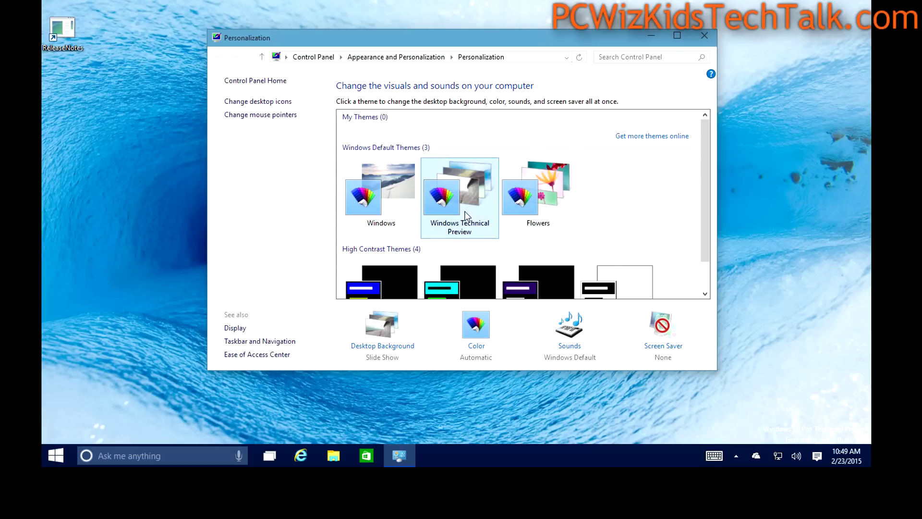
{"action": "left_click", "coordinate": [404, 347]}
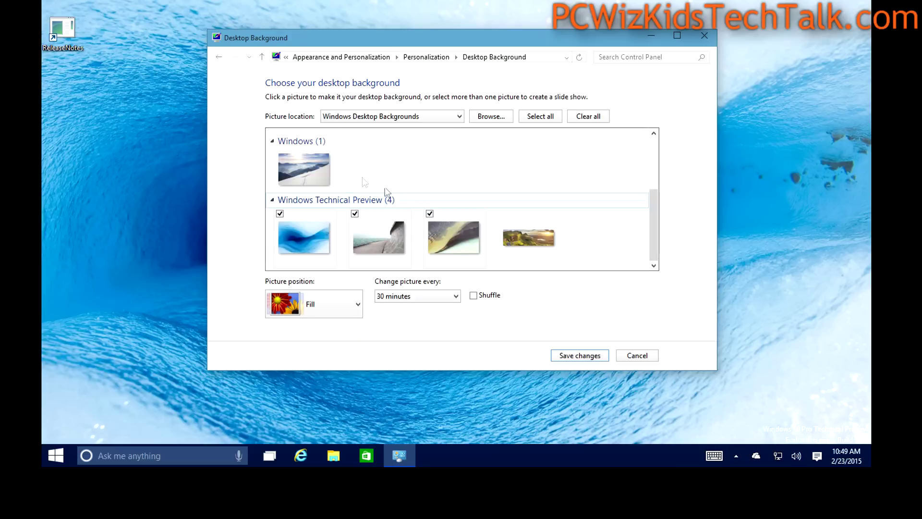
{"action": "left_click", "coordinate": [405, 244]}
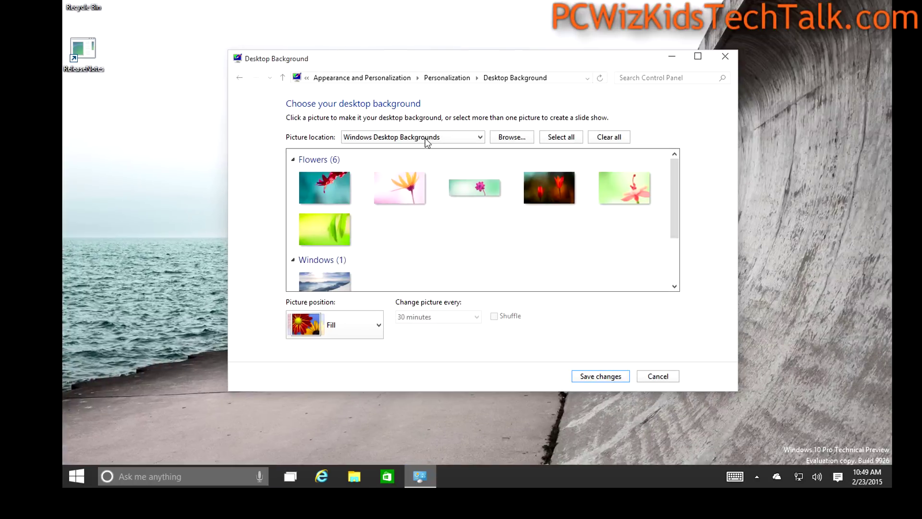
{"action": "left_click", "coordinate": [425, 137]}
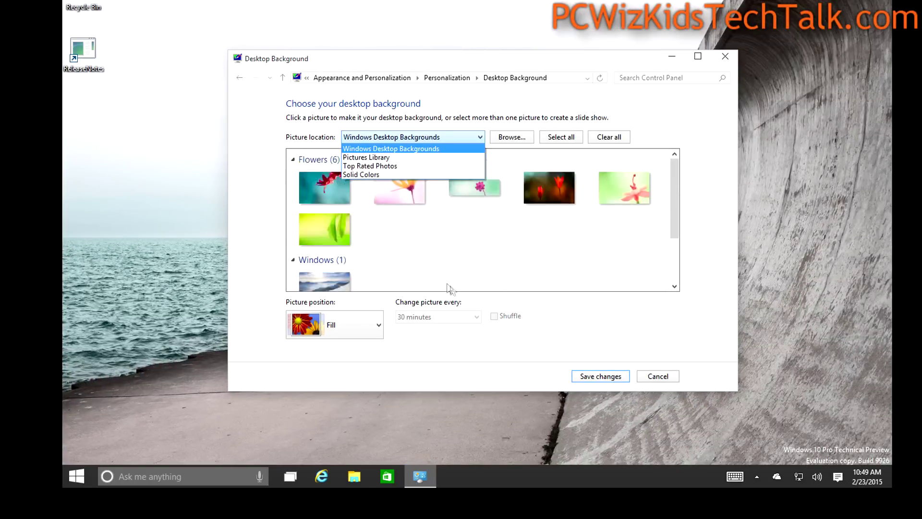
{"action": "left_click", "coordinate": [473, 262]}
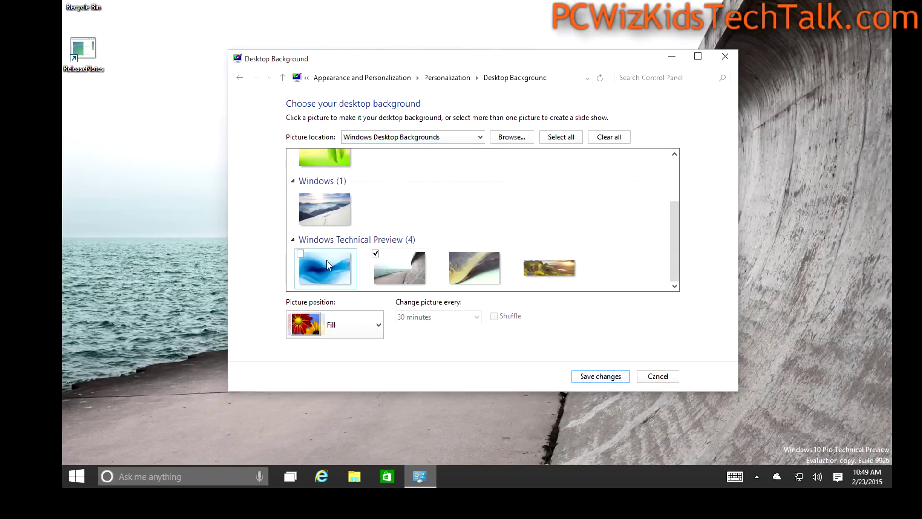
{"action": "scroll", "coordinate": [638, 267], "scroll_direction": "up", "scroll_amount": 3}
{"action": "scroll", "coordinate": [533, 261], "scroll_direction": "down", "scroll_amount": 3}
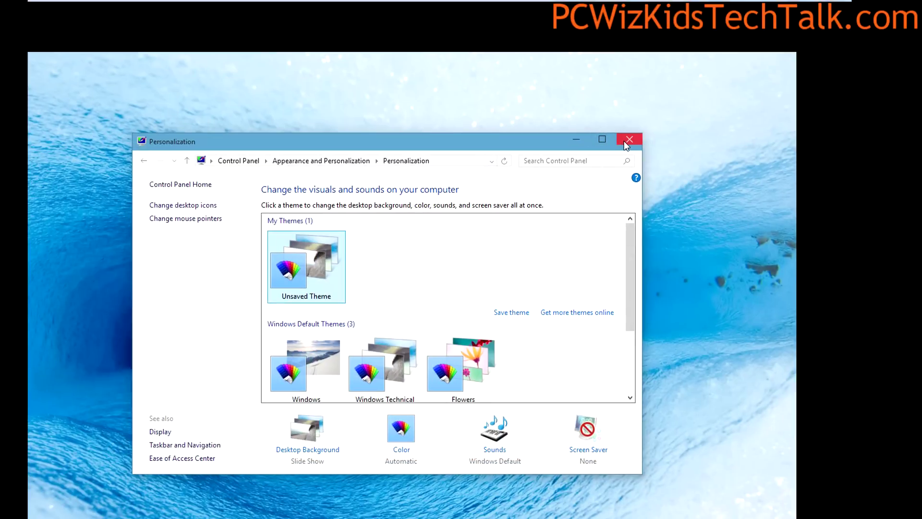
- Close Personalization to reveal the blue ice-cave wallpaper
{"action": "left_click", "coordinate": [629, 140]}
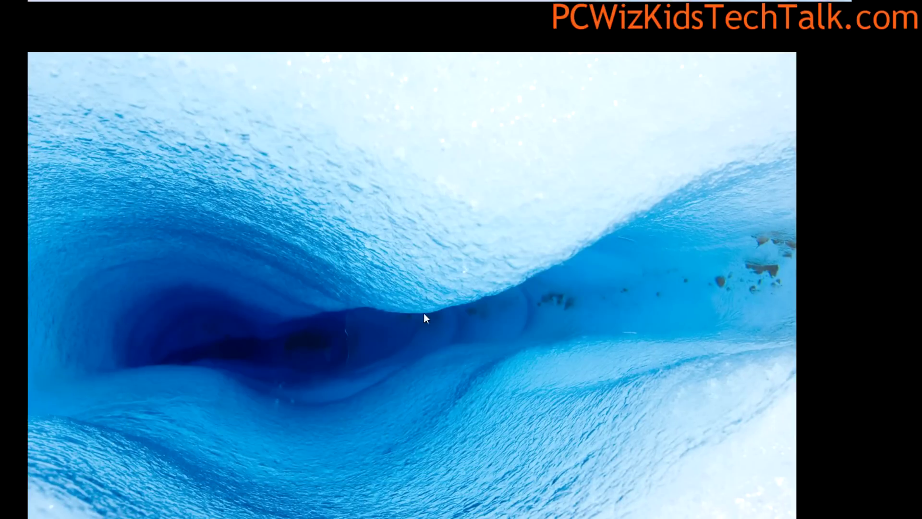